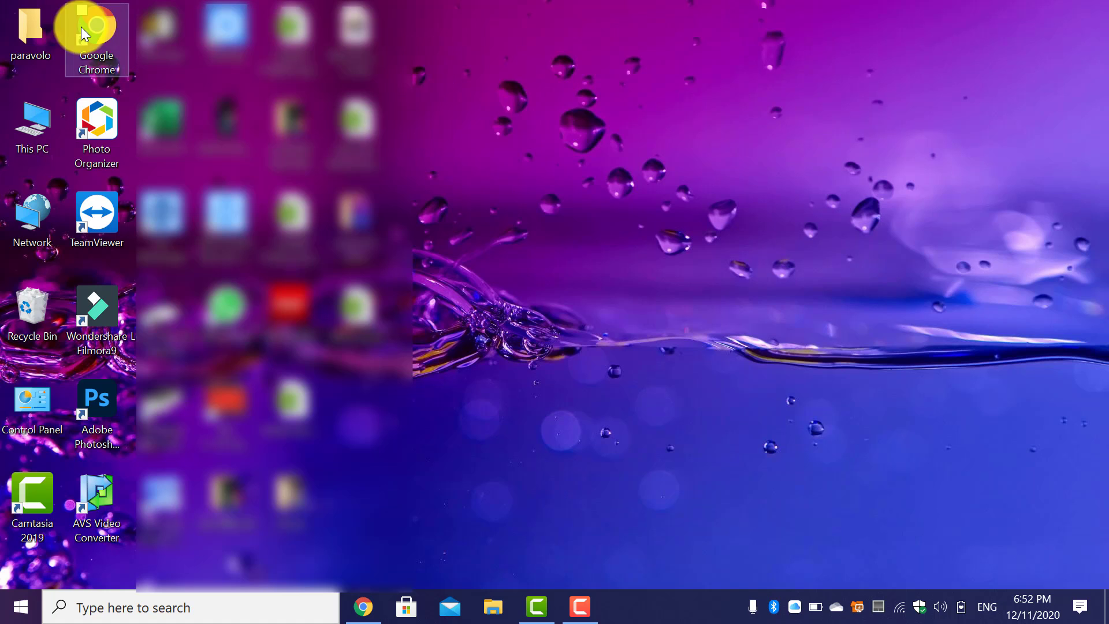
Open Google Chrome and search the web for "evdap".
{"action": "double_click", "coordinate": [99, 31]}
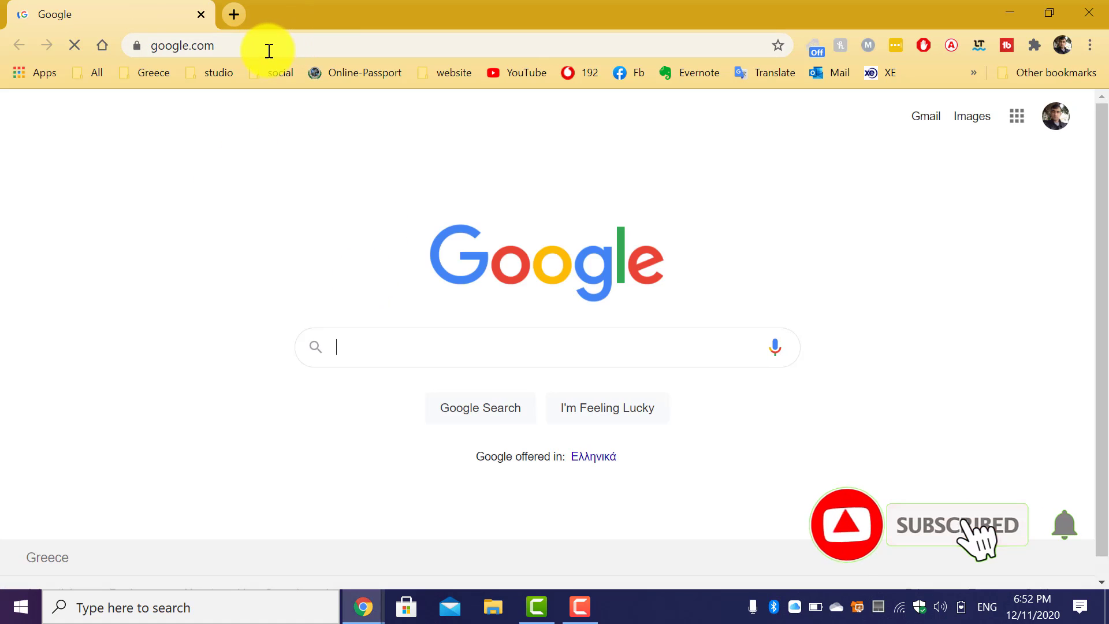
{"action": "left_click", "coordinate": [265, 41]}
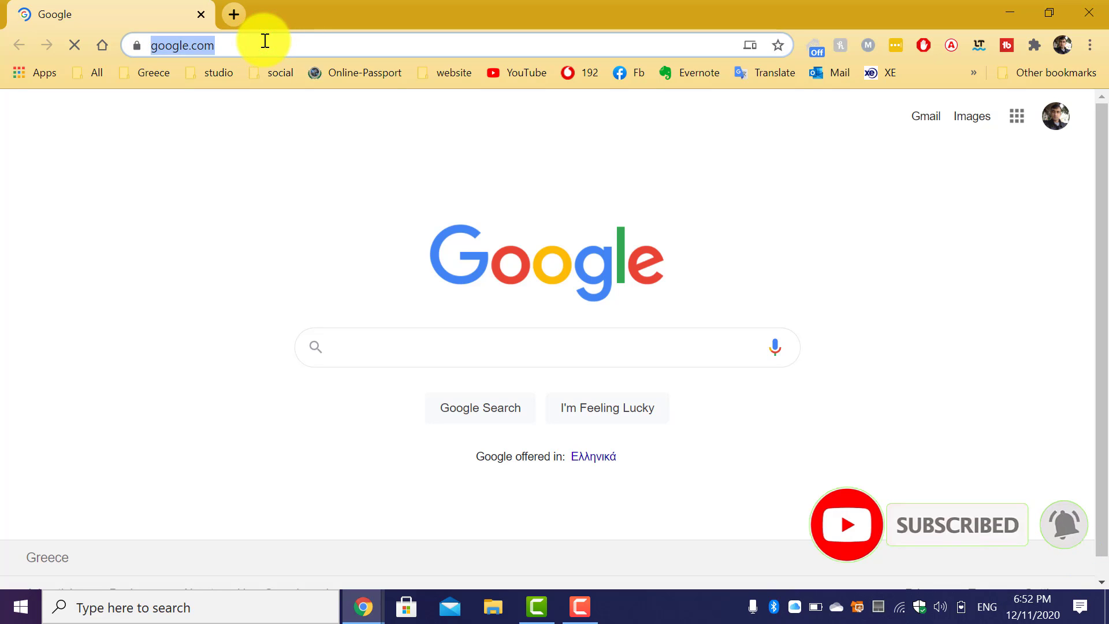
{"action": "type", "text": "evdap"}
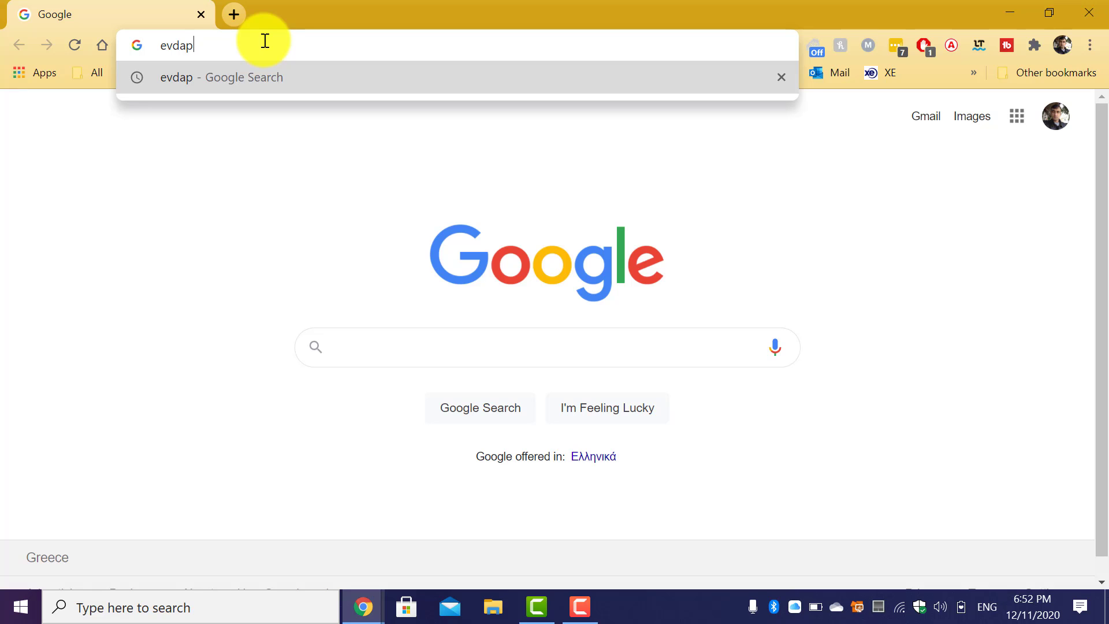
{"action": "key", "text": "Return"}
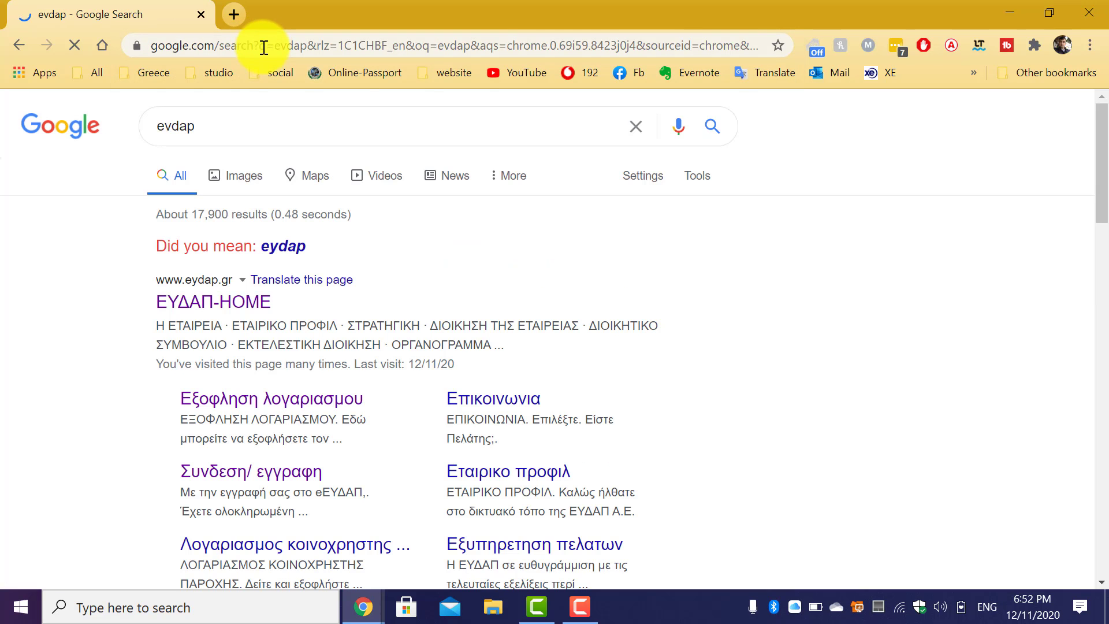
Open the ΕΥΔΑΠ-HOME website from the search results.
{"action": "scroll", "coordinate": [189, 255], "scroll_direction": "down", "scroll_amount": 1}
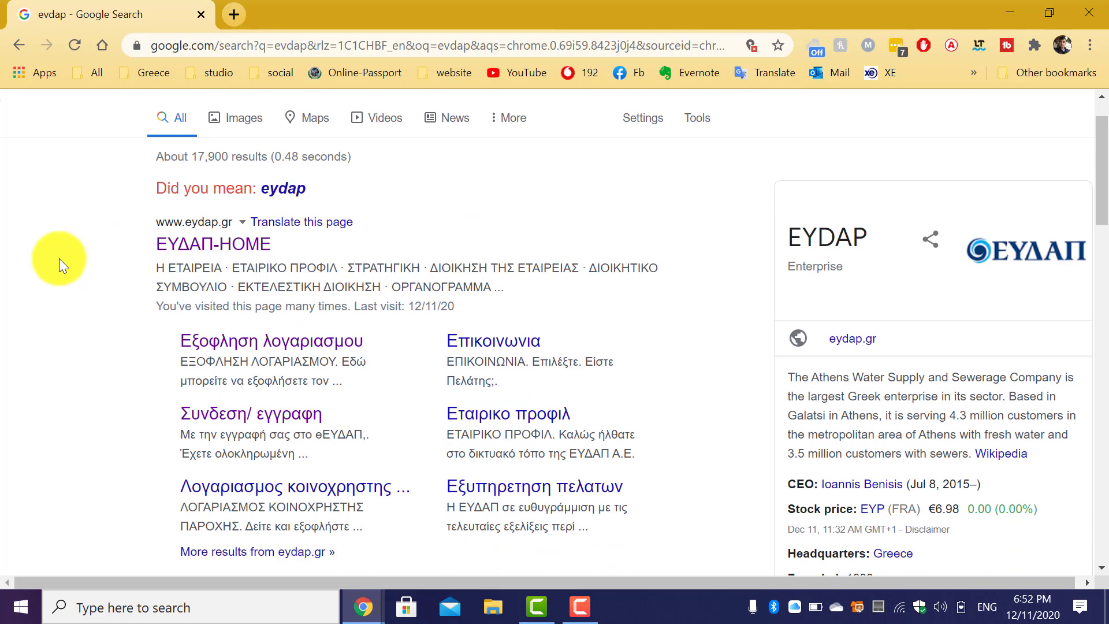
{"action": "scroll", "coordinate": [32, 273], "scroll_direction": "up", "scroll_amount": 1}
{"action": "left_click", "coordinate": [30, 277]}
{"action": "left_click", "coordinate": [216, 303]}
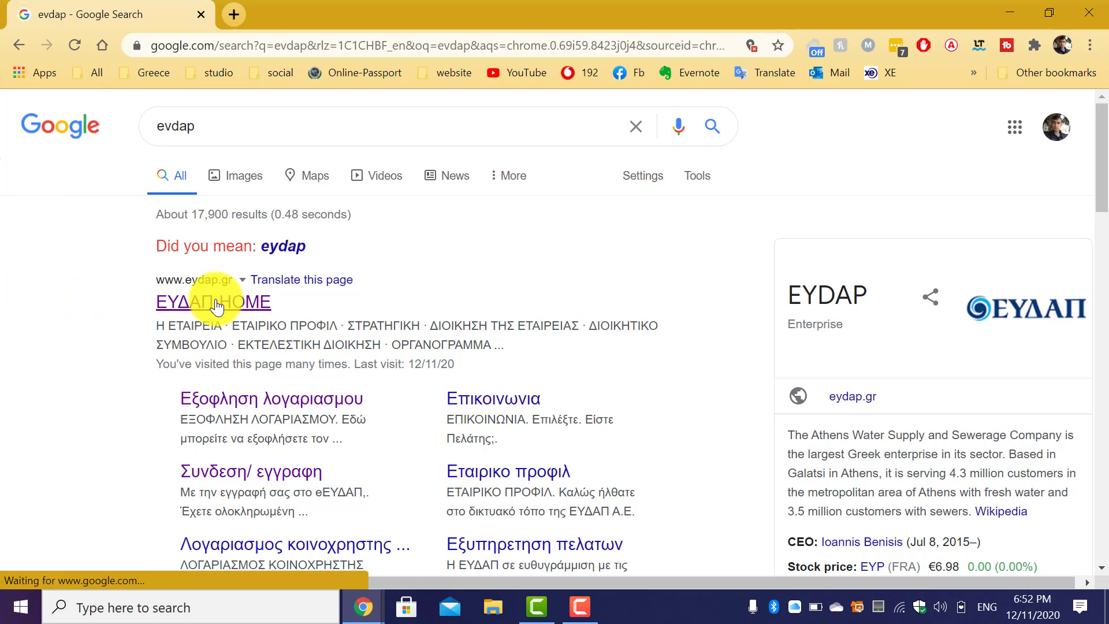
{"action": "left_click", "coordinate": [185, 306]}
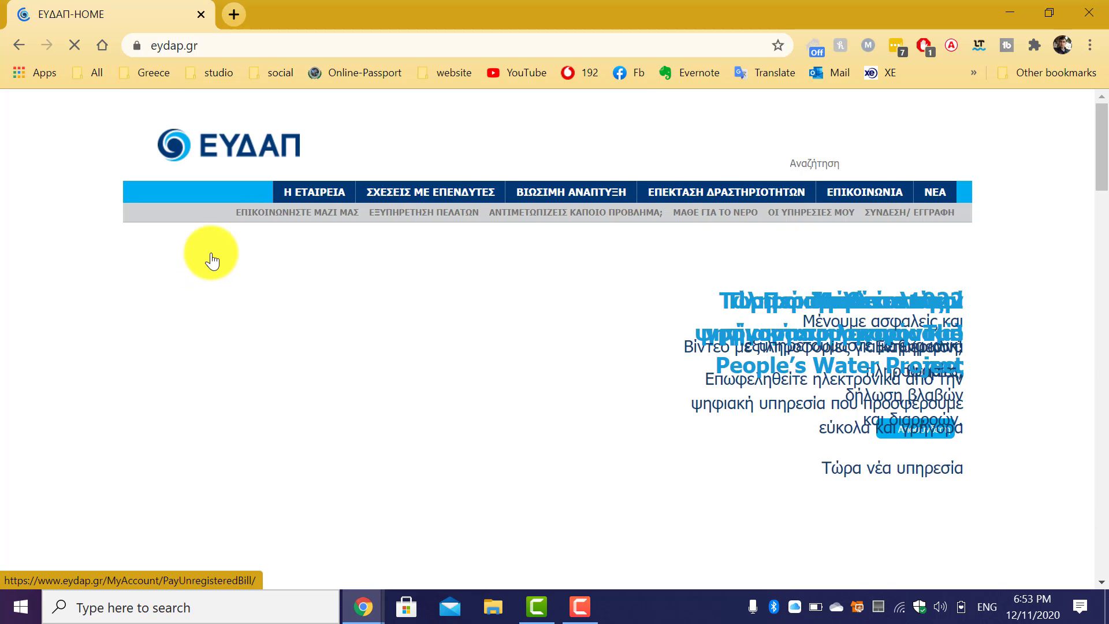
Go to the bill payment page (ΕΞΟΦΛΗΣΗ ΛΟΓΑΡΙΑΣΜΟΥ) among the site's customer services.
{"action": "left_click", "coordinate": [823, 219]}
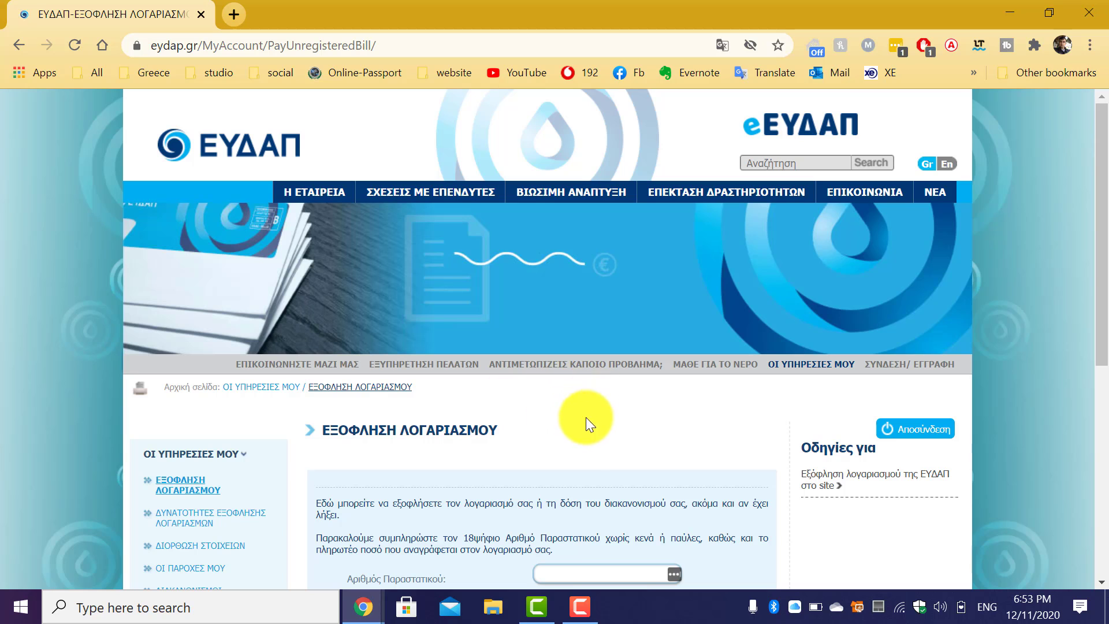
{"action": "scroll", "coordinate": [591, 449], "scroll_direction": "down", "scroll_amount": 4}
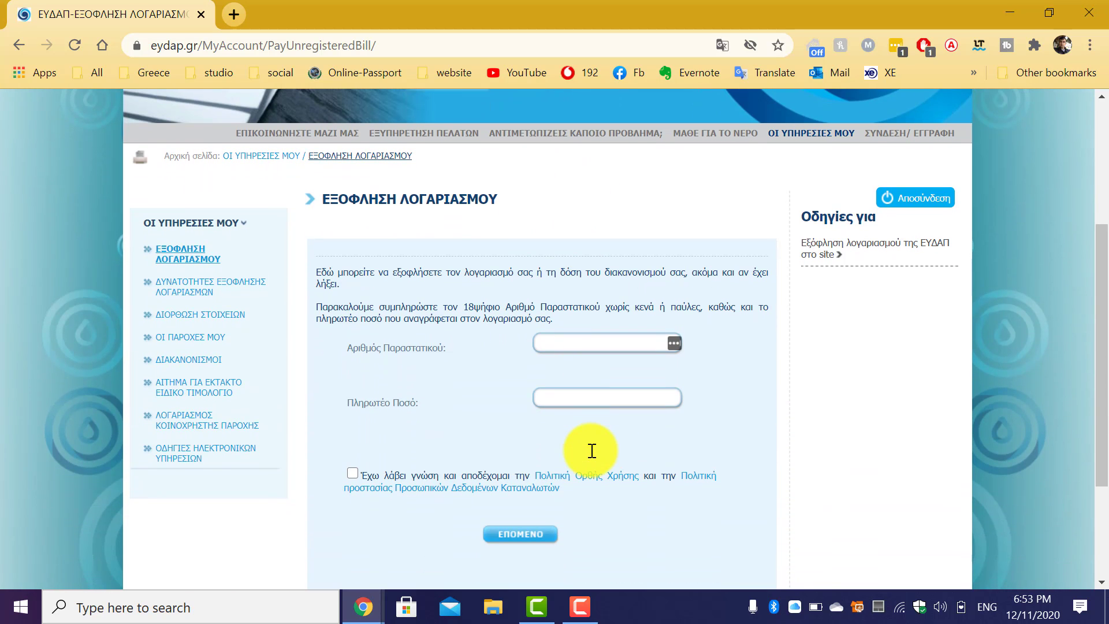
{"action": "scroll", "coordinate": [592, 451], "scroll_direction": "down", "scroll_amount": 1}
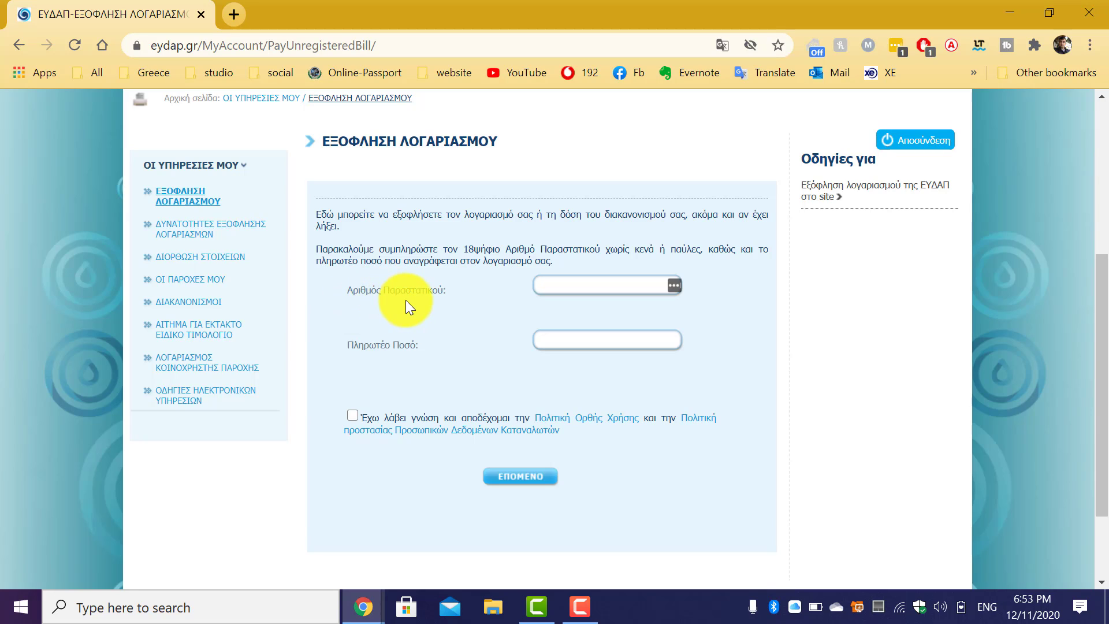
Fill in the bill's document number and a payable amount of 79, accept the usage and privacy policies, and submit the form.
{"action": "left_click", "coordinate": [581, 285]}
{"action": "left_click", "coordinate": [365, 606]}
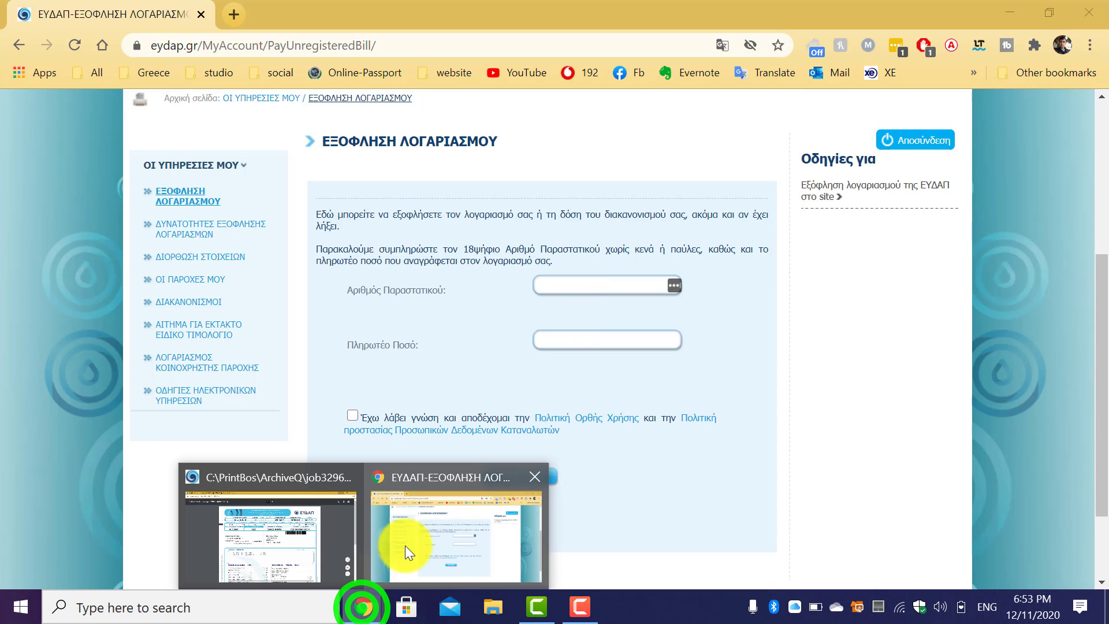
{"action": "left_click", "coordinate": [443, 530]}
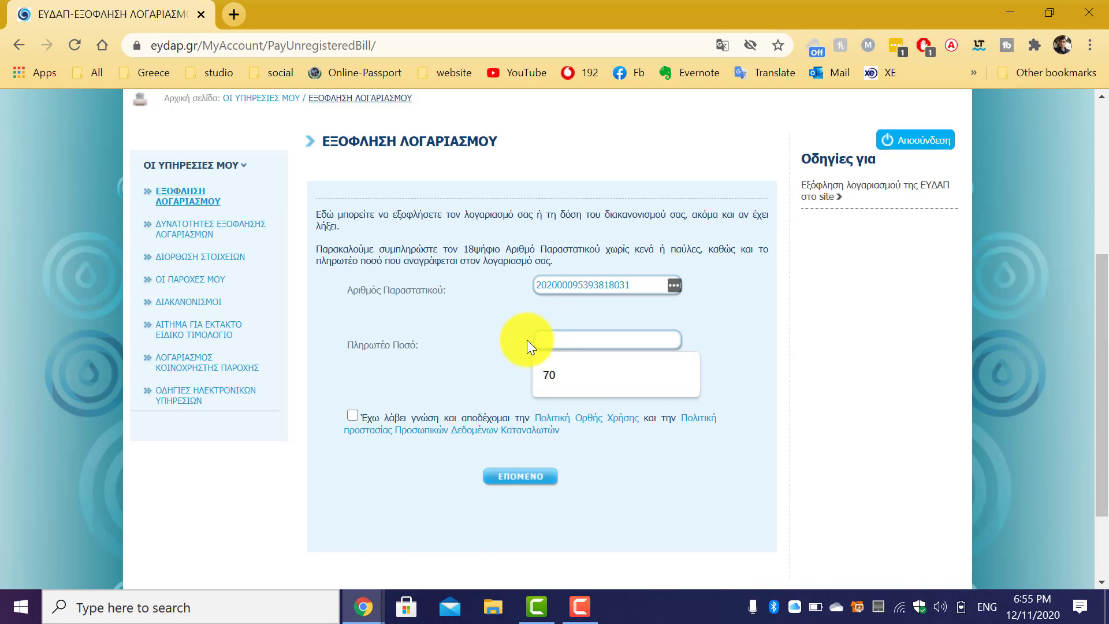
{"action": "type", "text": "79"}
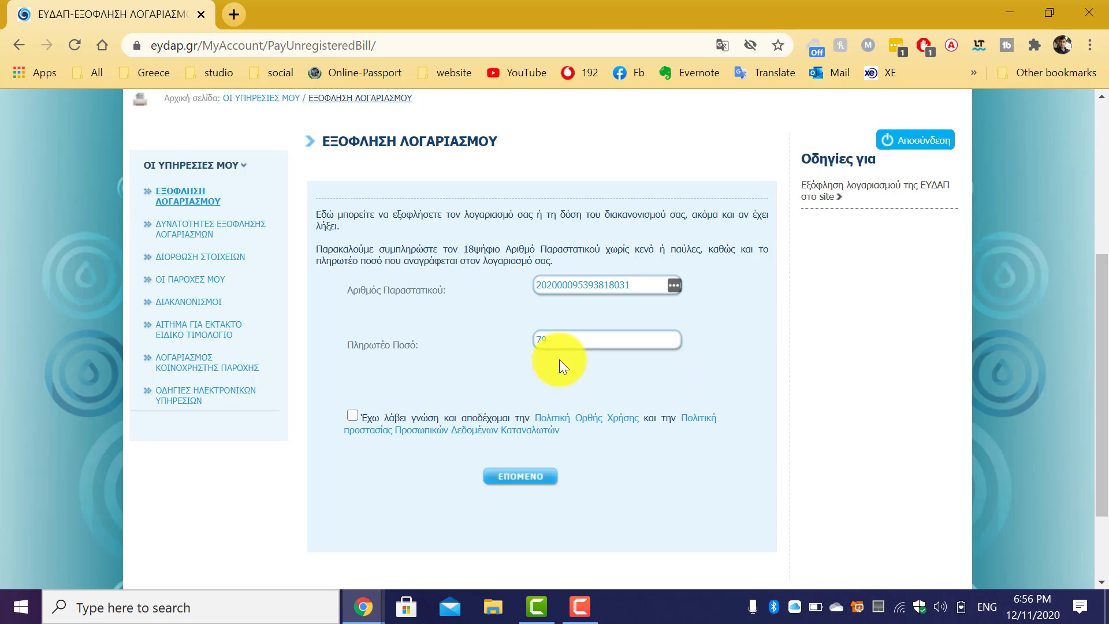
{"action": "left_click", "coordinate": [354, 414]}
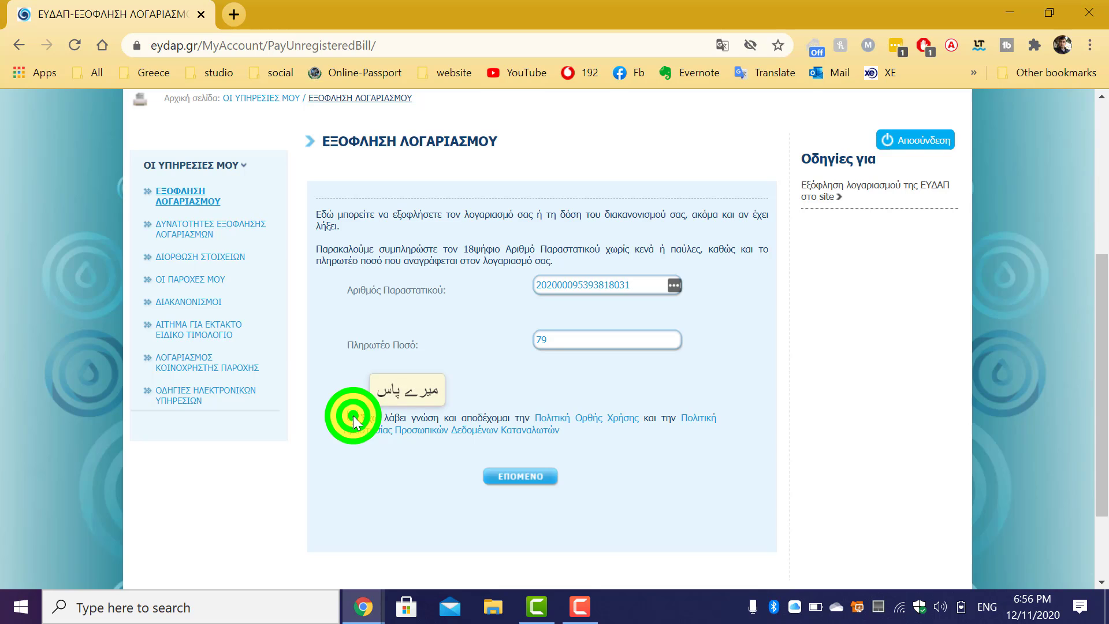
{"action": "left_click", "coordinate": [516, 485]}
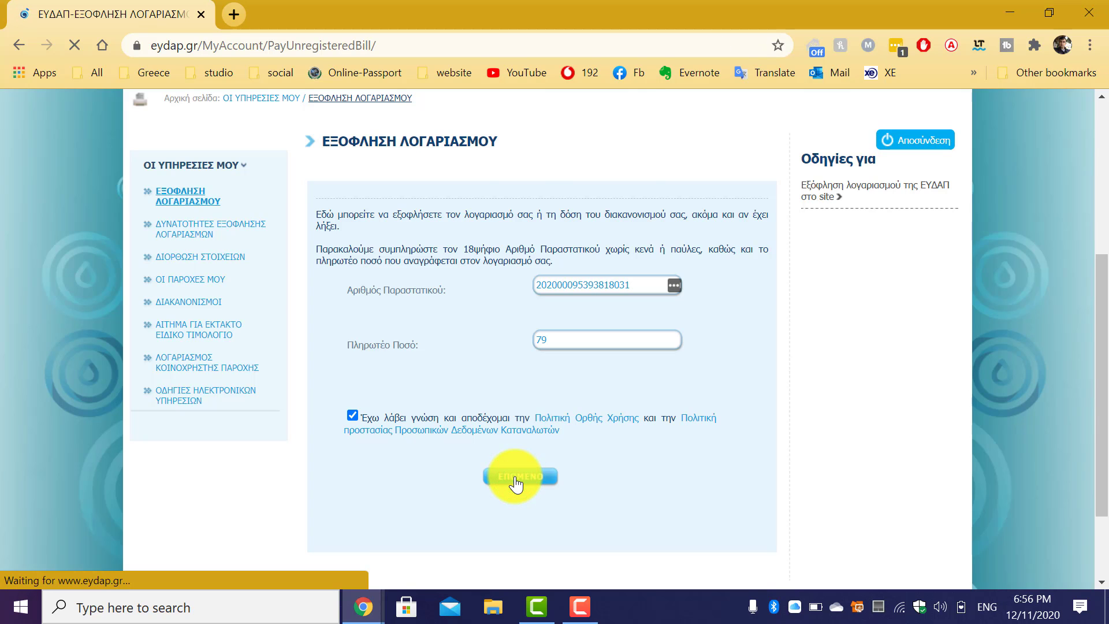
Choose payment by card for the bill and accept the transaction terms to continue to the card details.
{"action": "scroll", "coordinate": [526, 485], "scroll_direction": "down", "scroll_amount": 3}
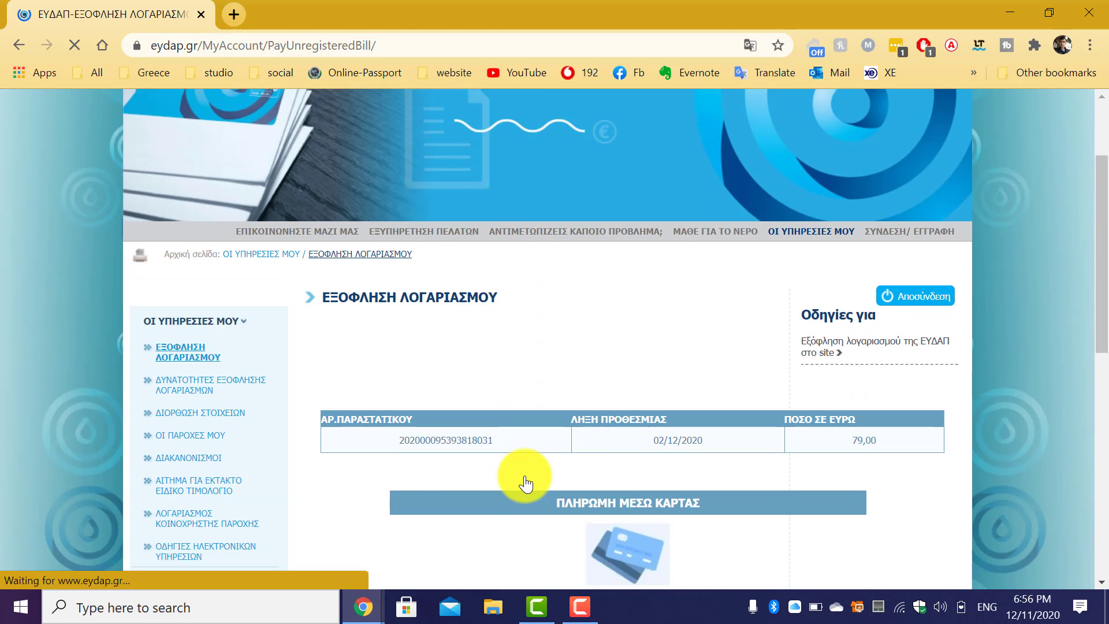
{"action": "scroll", "coordinate": [525, 485], "scroll_direction": "down", "scroll_amount": 2}
{"action": "scroll", "coordinate": [312, 428], "scroll_direction": "down", "scroll_amount": 2}
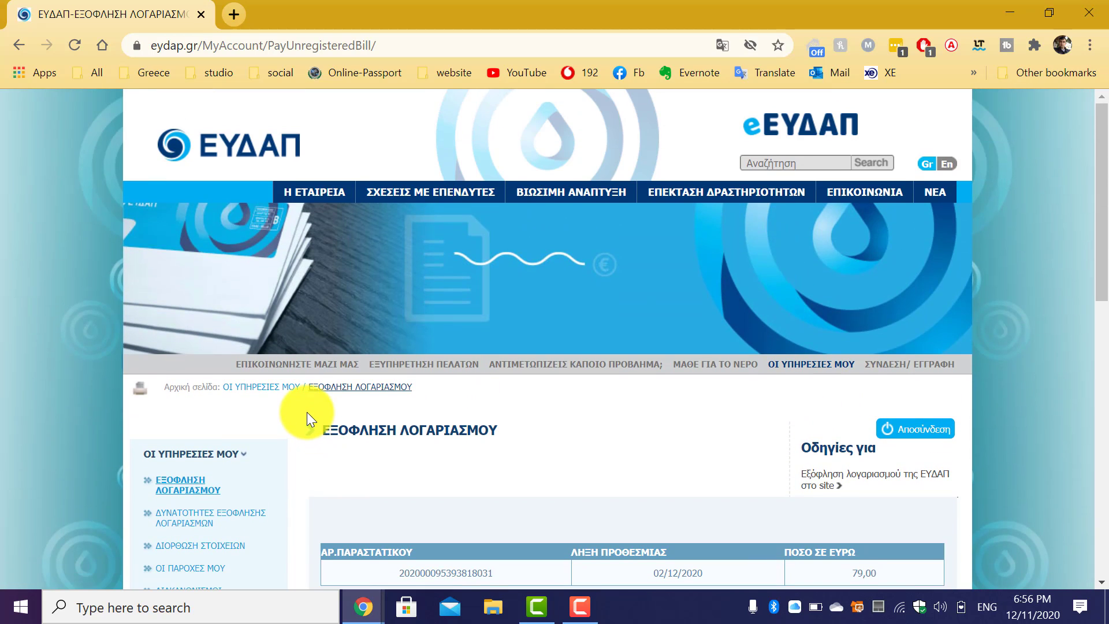
{"action": "scroll", "coordinate": [662, 440], "scroll_direction": "down", "scroll_amount": 5}
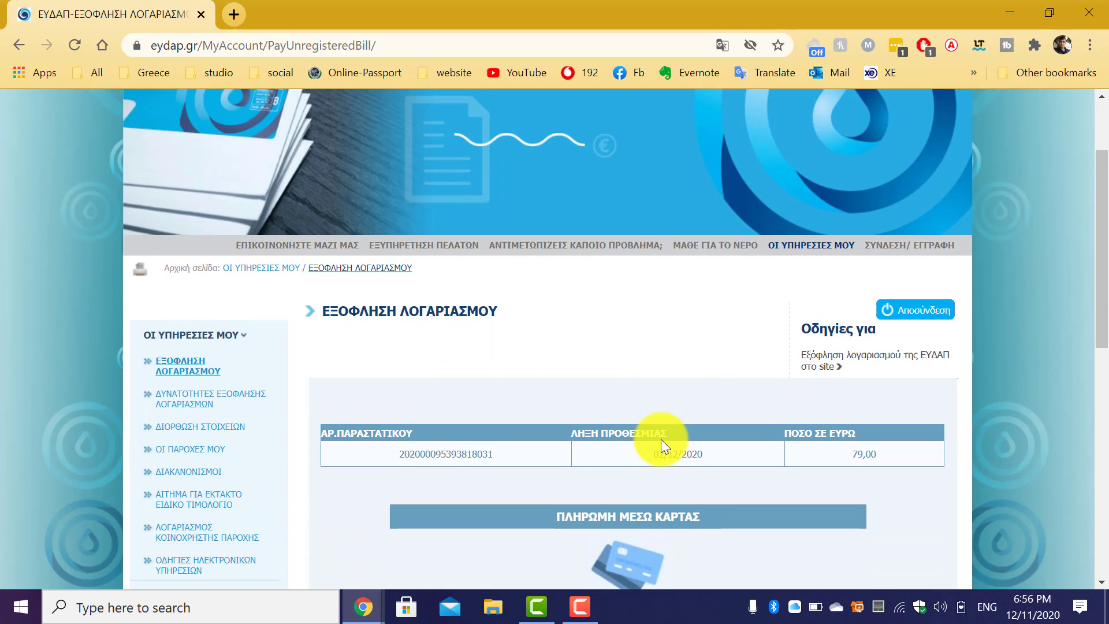
{"action": "scroll", "coordinate": [664, 436], "scroll_direction": "down", "scroll_amount": 2}
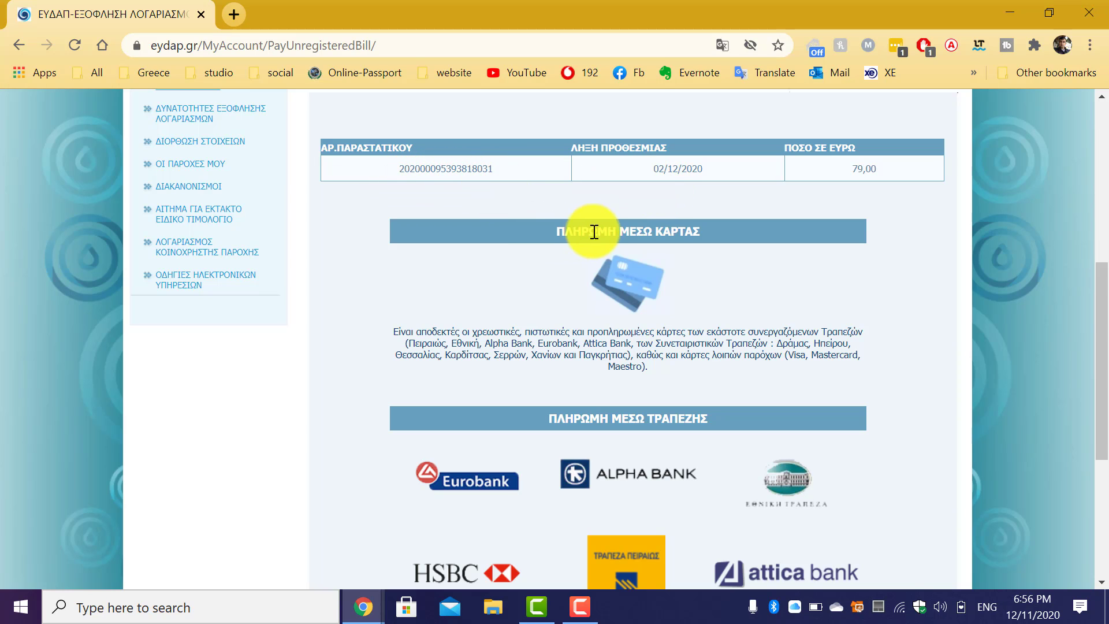
{"action": "left_click", "coordinate": [629, 288]}
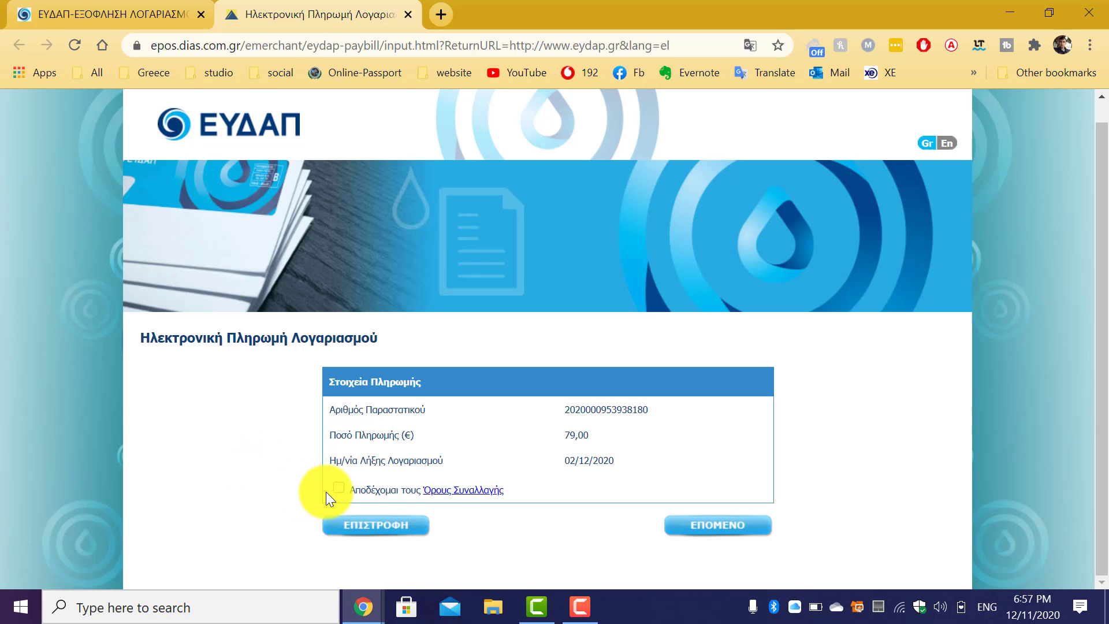
{"action": "left_click", "coordinate": [339, 484]}
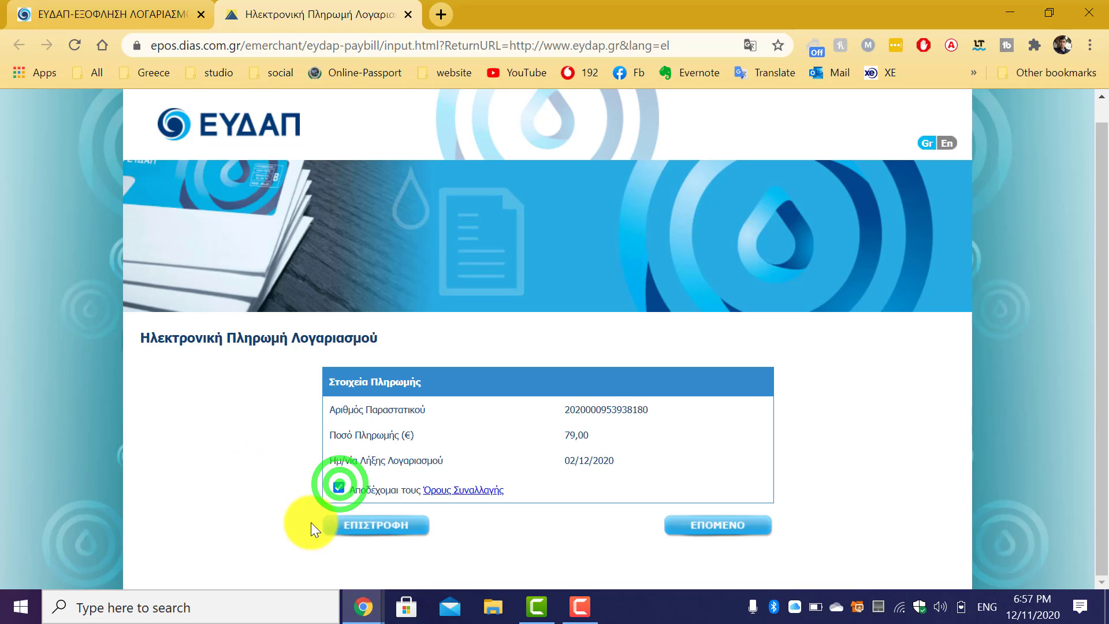
{"action": "left_click", "coordinate": [718, 530]}
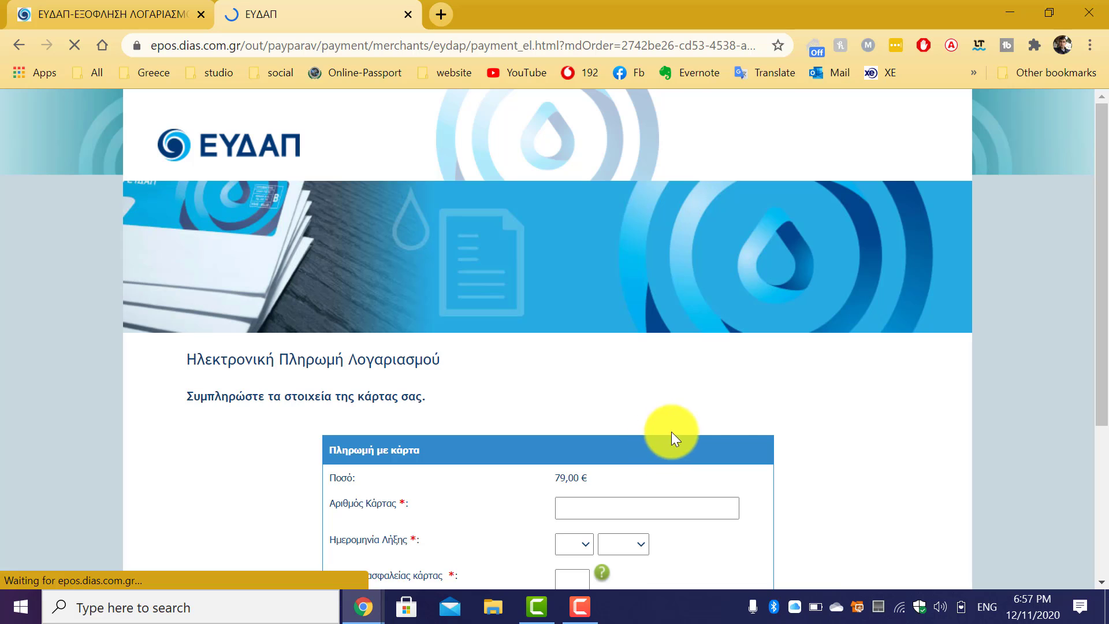
Enter the card number, expiry date and card security code, and submit the electronic payment.
{"action": "scroll", "coordinate": [784, 400], "scroll_direction": "down", "scroll_amount": 4}
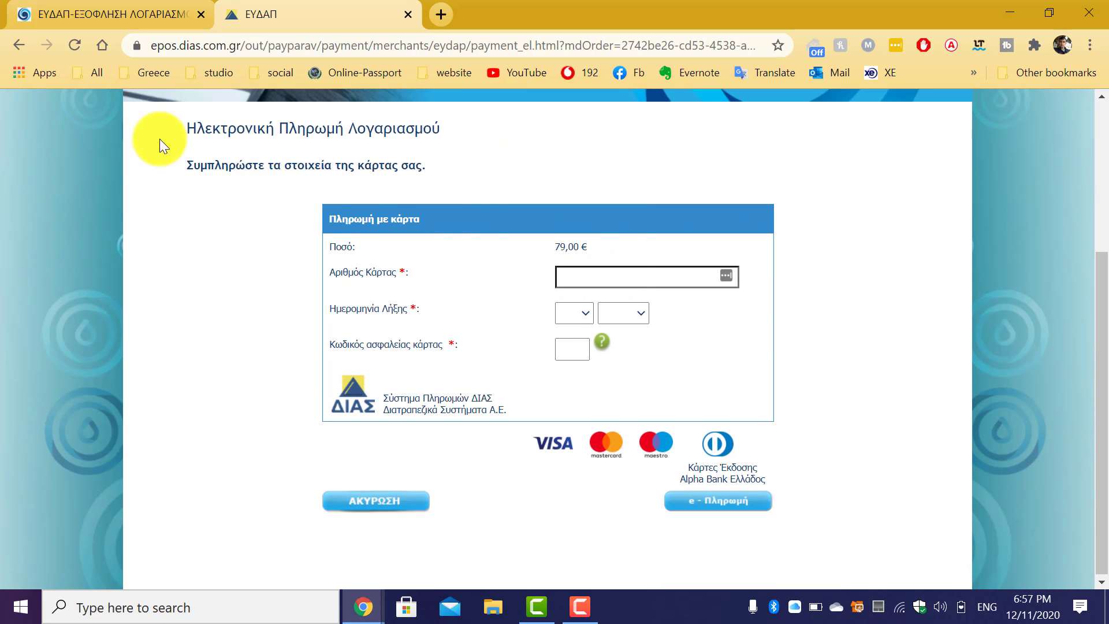
{"action": "left_click", "coordinate": [598, 276]}
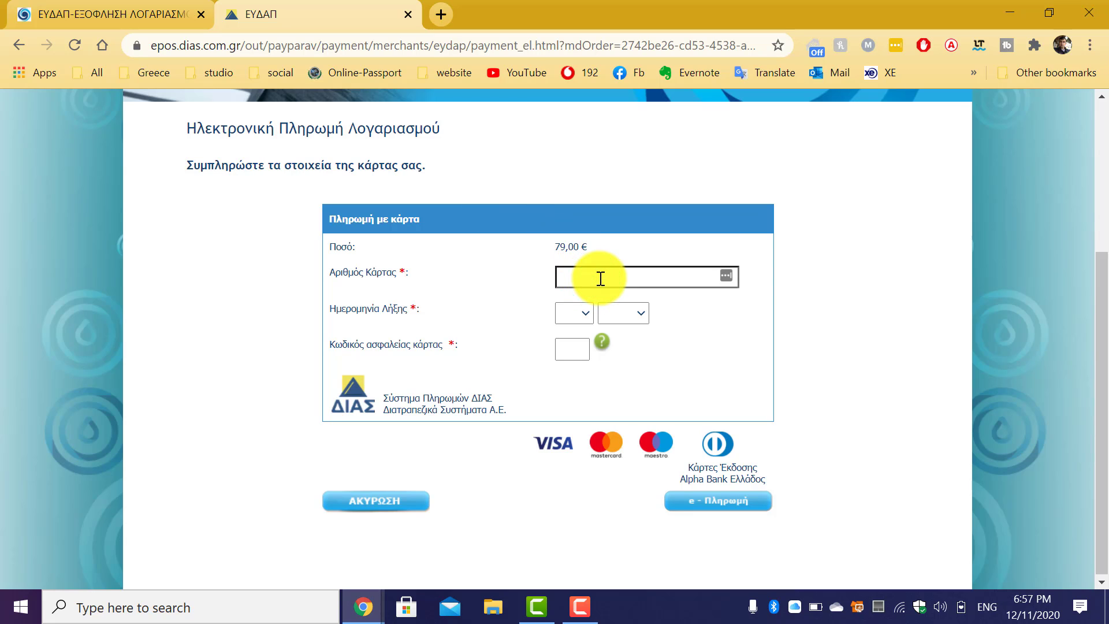
{"action": "key", "text": "ctrl+v"}
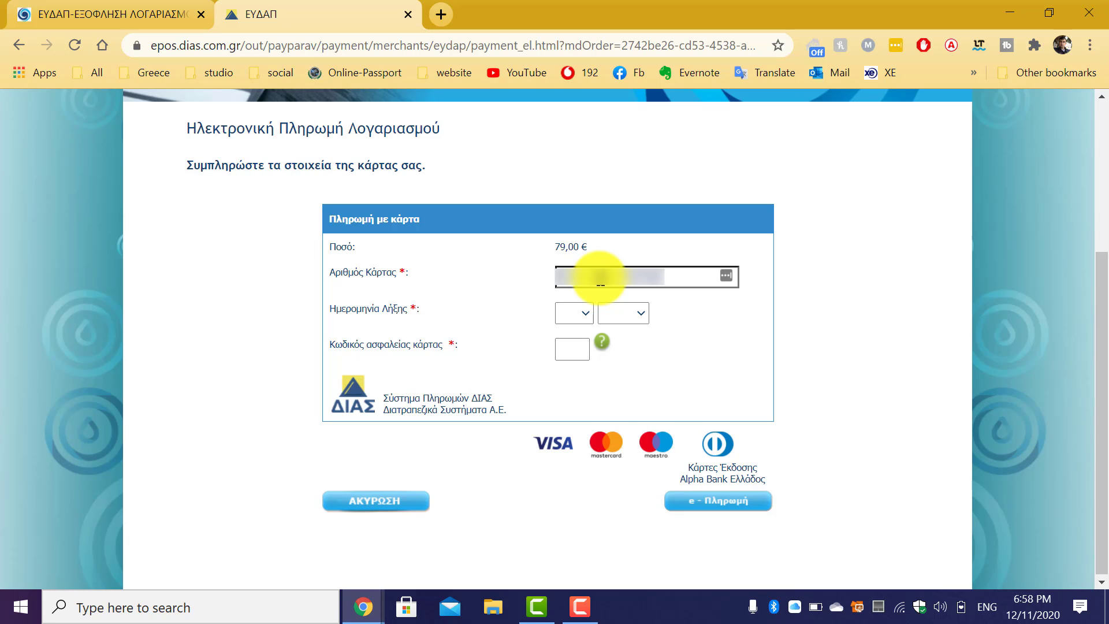
{"action": "left_click", "coordinate": [582, 314]}
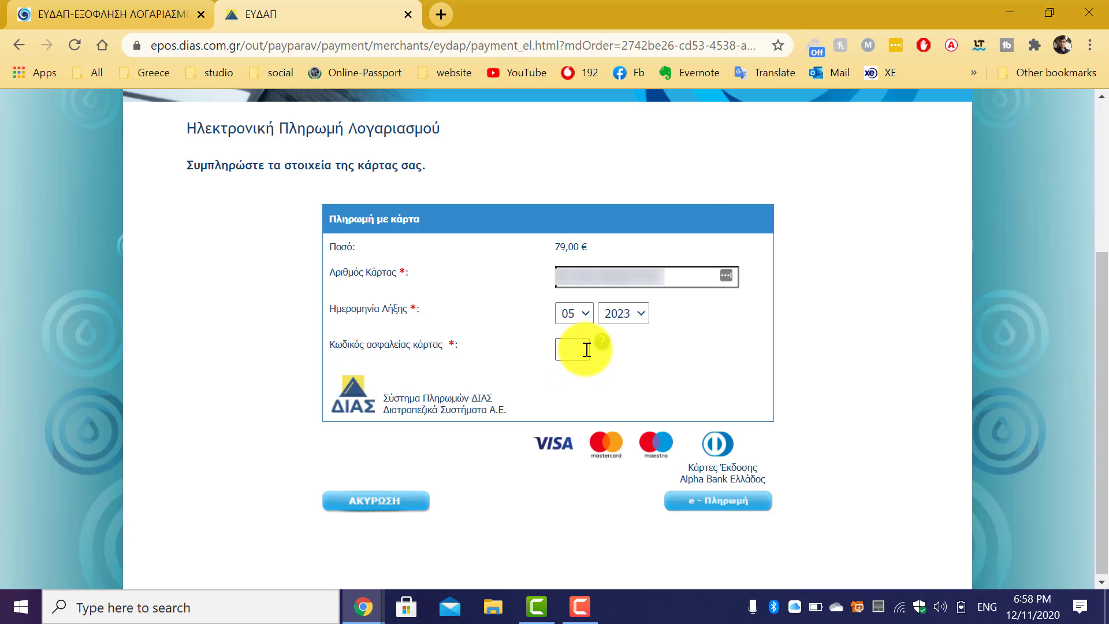
{"action": "mouse_move", "coordinate": [595, 346]}
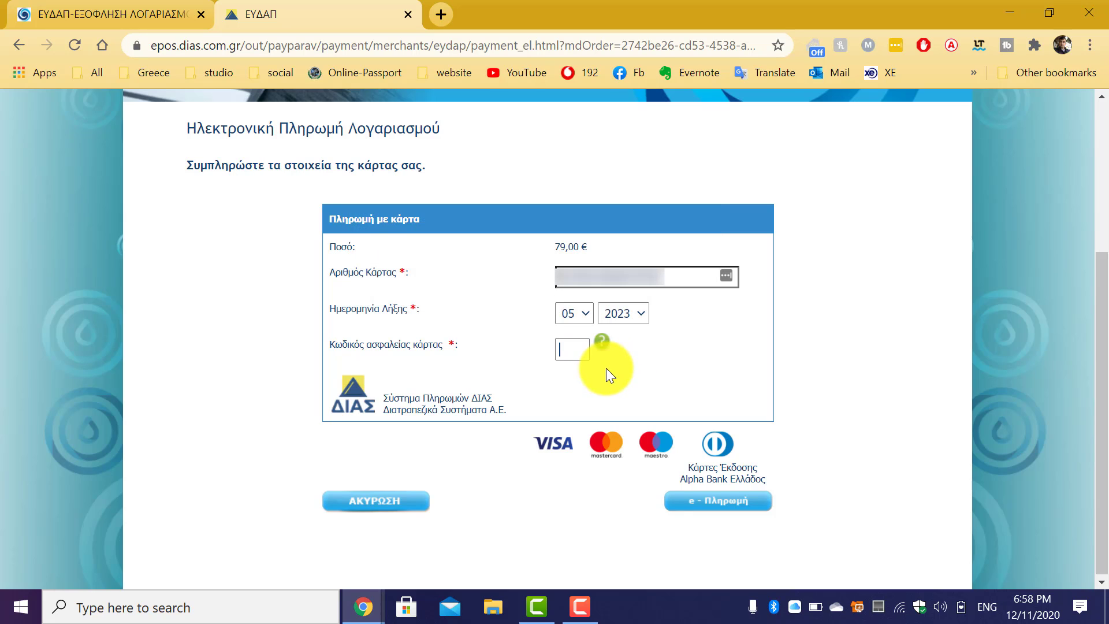
{"action": "type", "text": "••"}
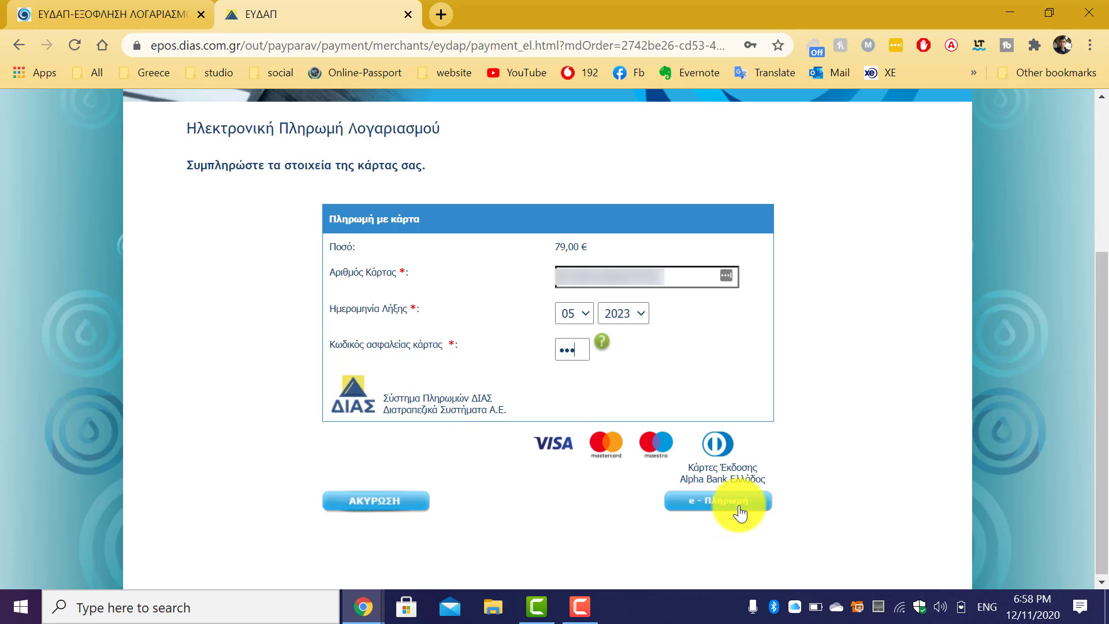
{"action": "left_click", "coordinate": [712, 510]}
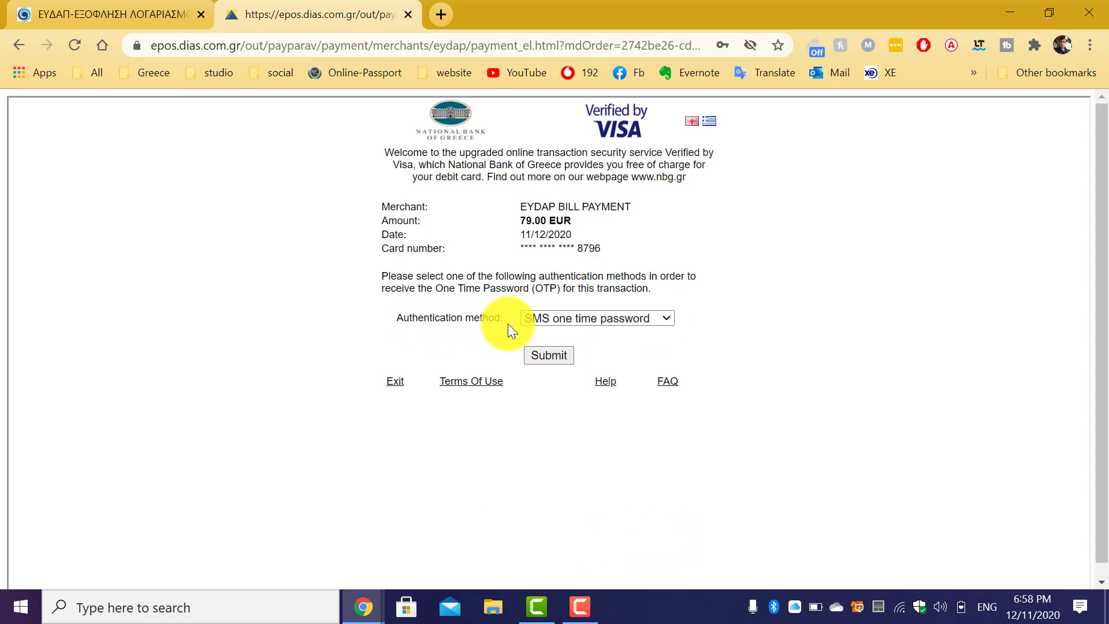
Choose SMS one time password as the authentication method and submit the choice.
{"action": "left_click", "coordinate": [648, 317]}
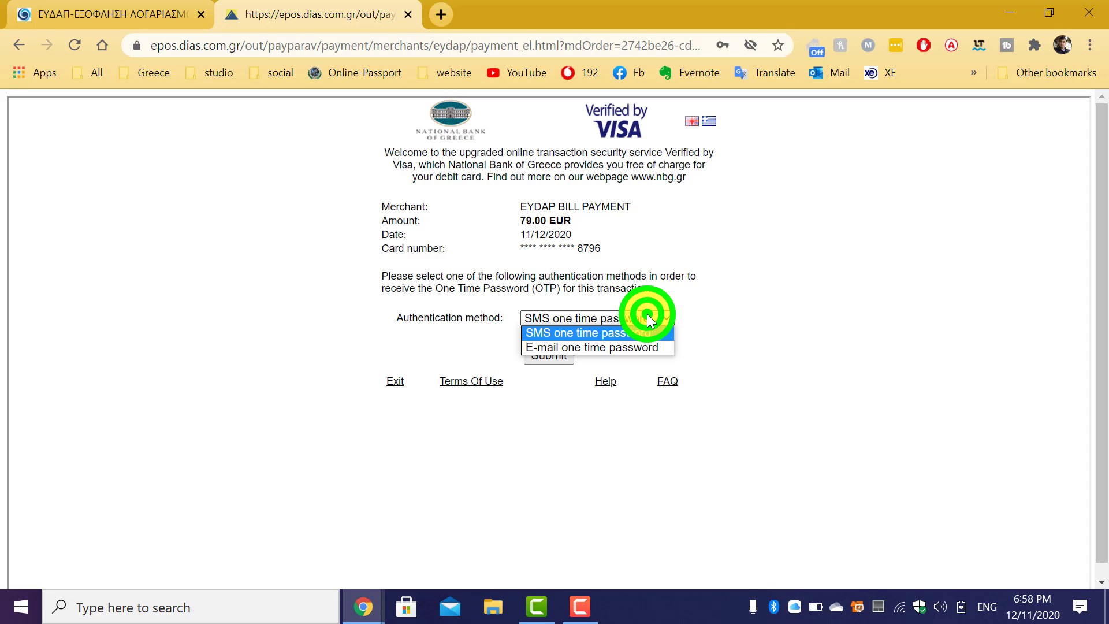
{"action": "left_click", "coordinate": [572, 333]}
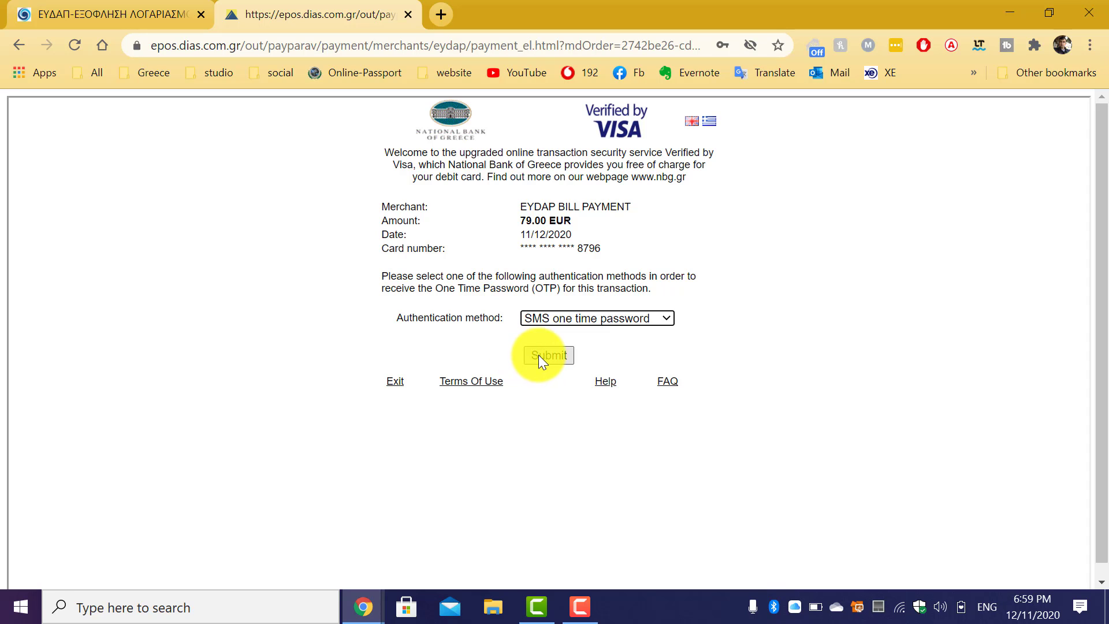
{"action": "left_click", "coordinate": [606, 321]}
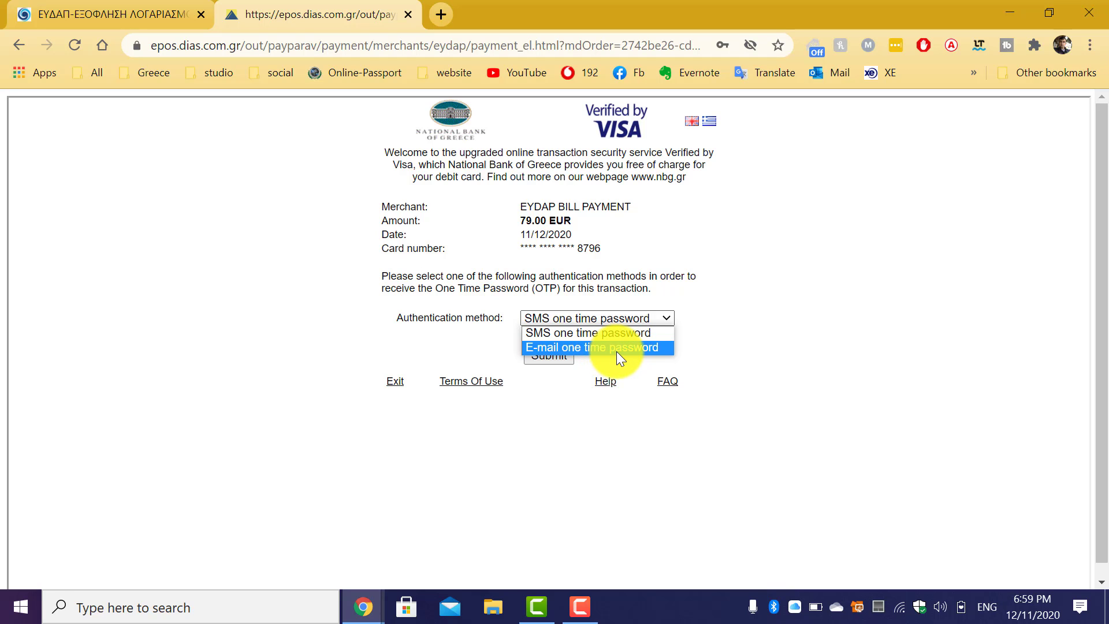
{"action": "left_click", "coordinate": [570, 387]}
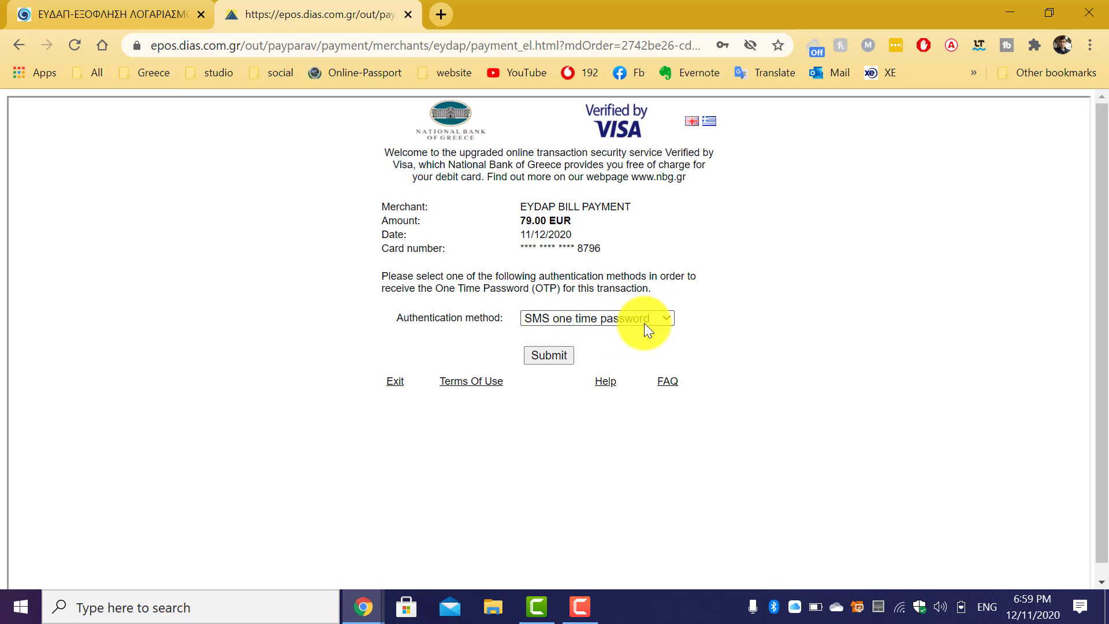
{"action": "left_click", "coordinate": [548, 355]}
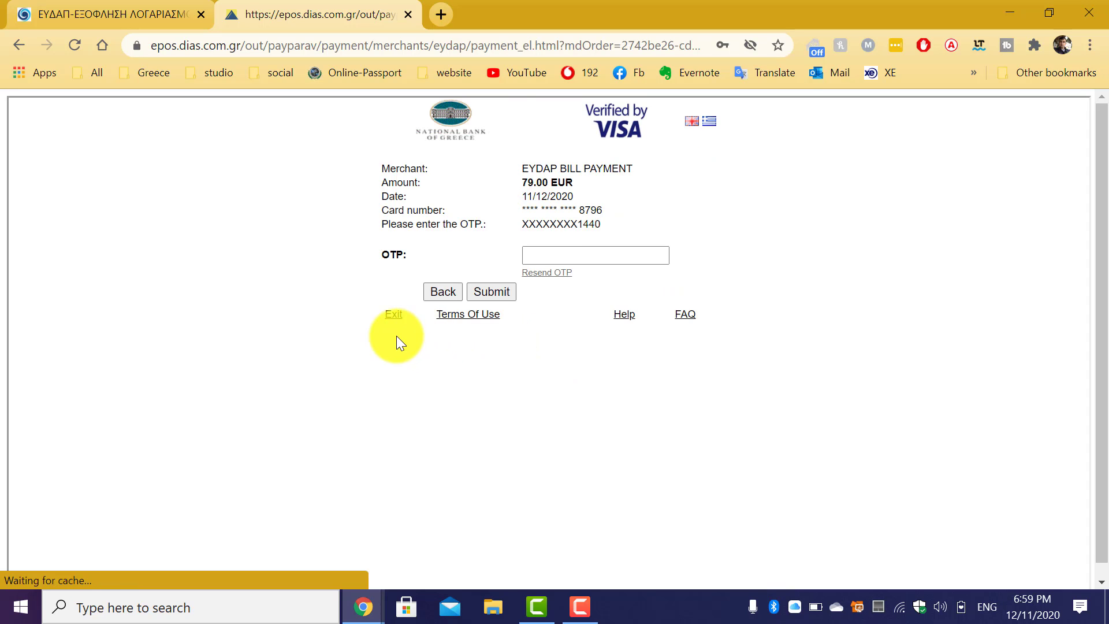
Enter the one-time password for the card transaction and submit it to authorise the EYDAP bill payment.
{"action": "left_click", "coordinate": [583, 334]}
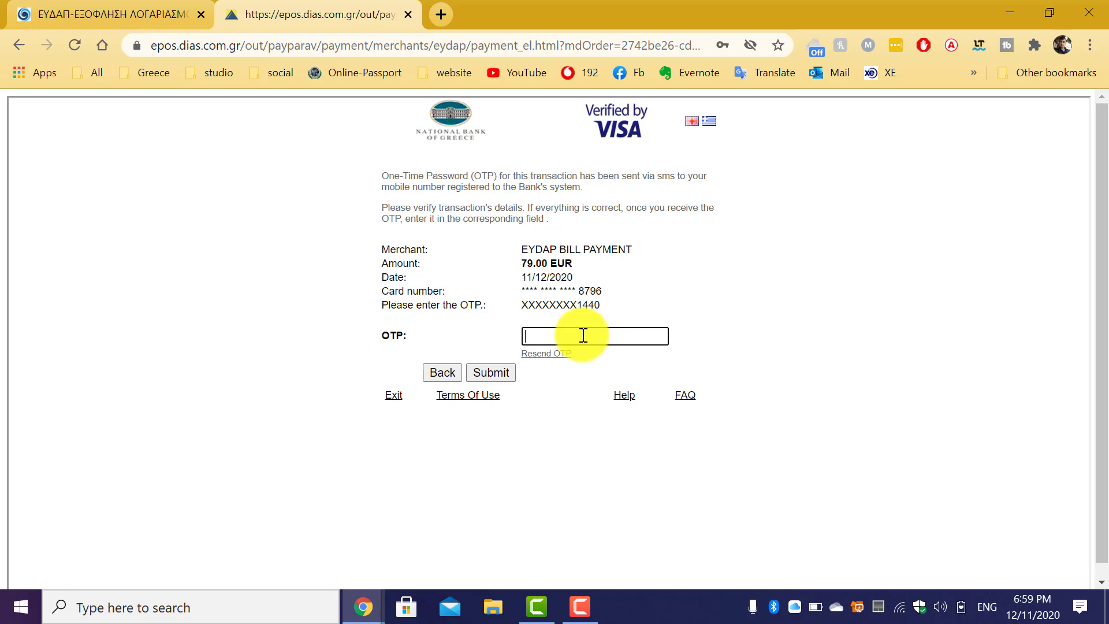
{"action": "key", "text": "ctrl+v"}
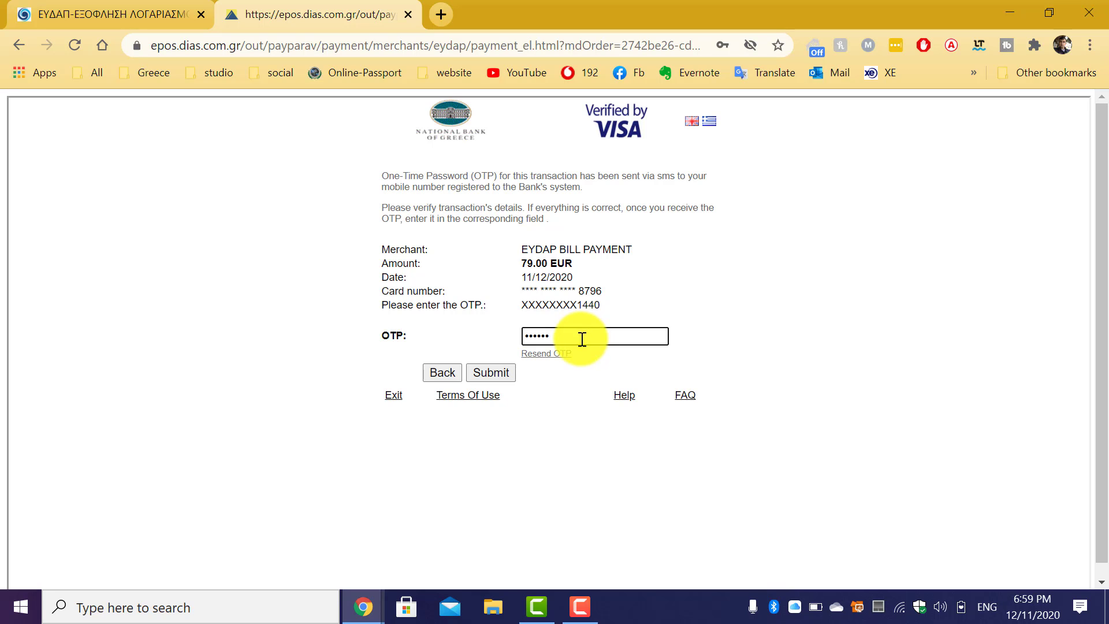
{"action": "left_click", "coordinate": [500, 373]}
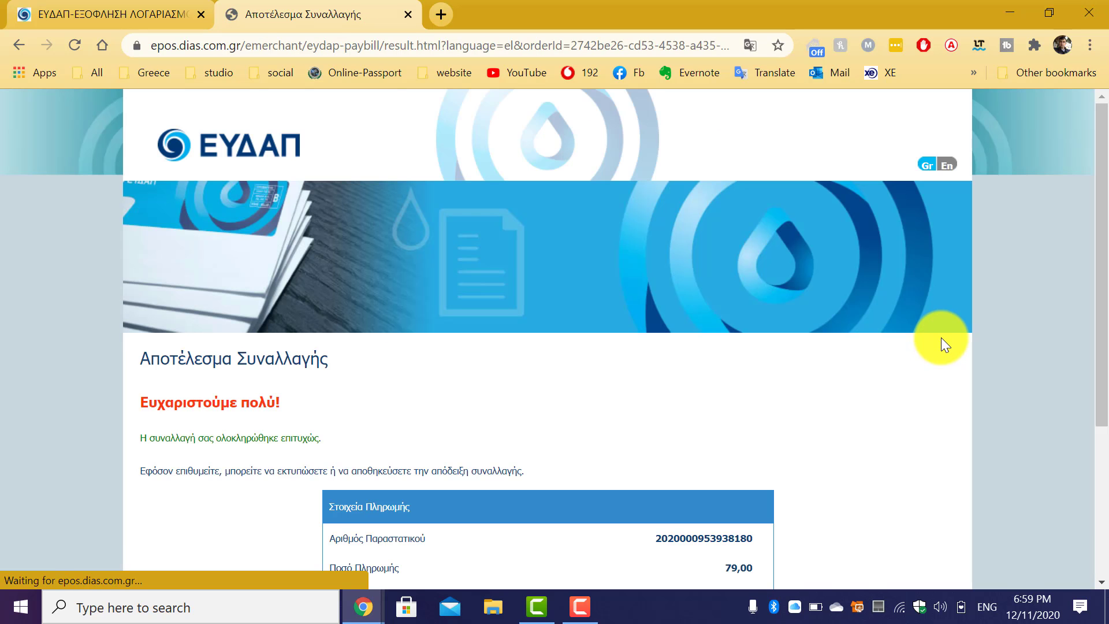
Open the printable receipt for the completed EYDAP payment and review its transaction details.
{"action": "scroll", "coordinate": [942, 337], "scroll_direction": "down", "scroll_amount": 3}
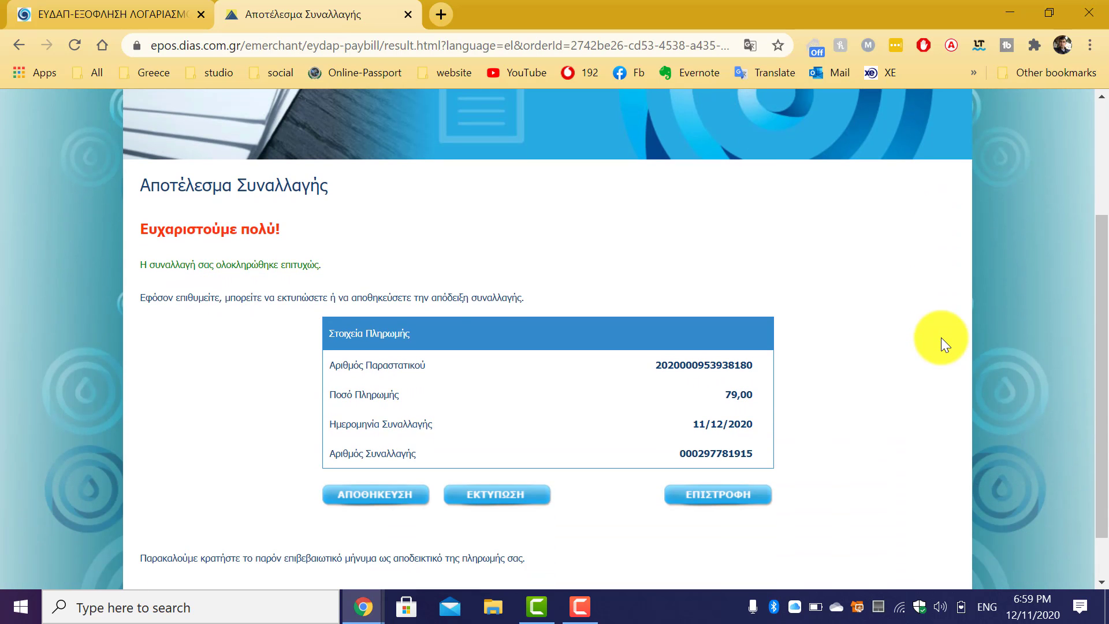
{"action": "scroll", "coordinate": [941, 336], "scroll_direction": "down", "scroll_amount": 1}
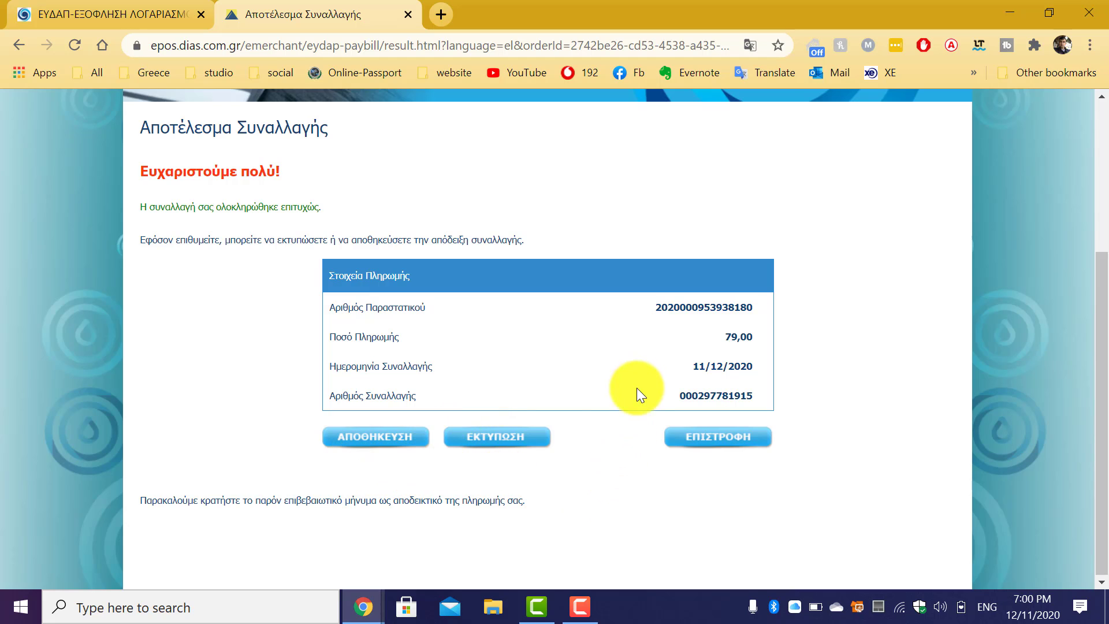
{"action": "left_click", "coordinate": [492, 445]}
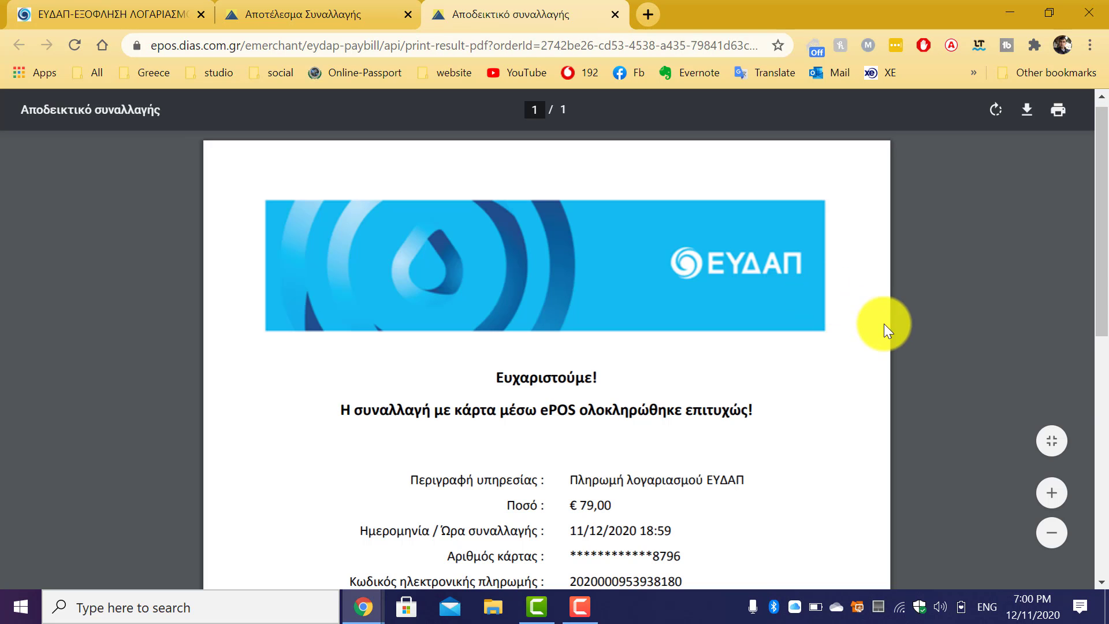
{"action": "scroll", "coordinate": [830, 336], "scroll_direction": "down", "scroll_amount": 3}
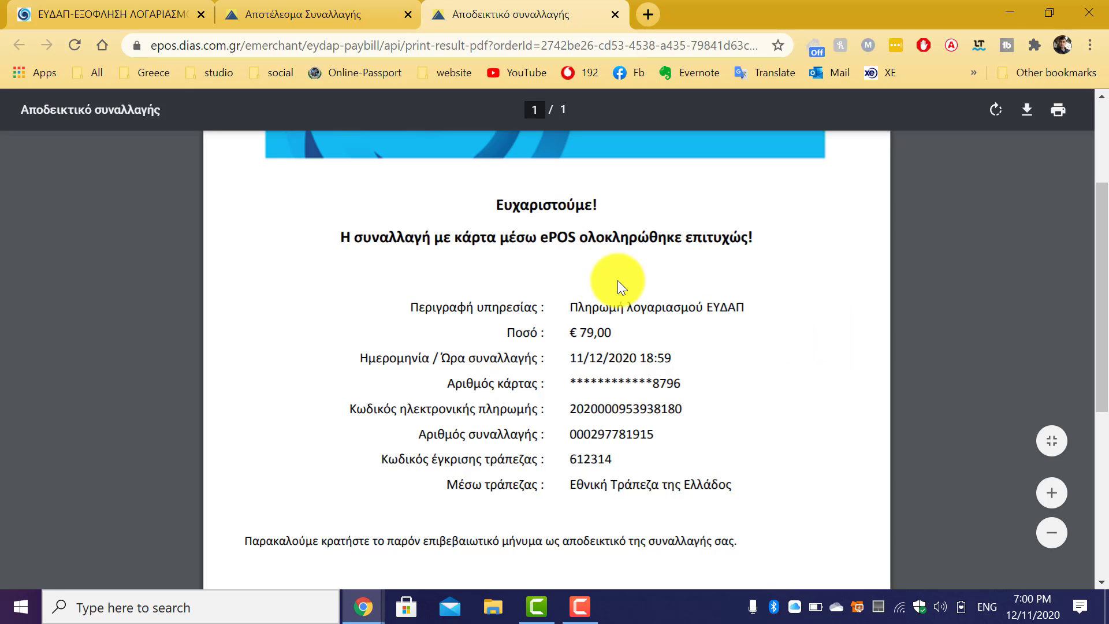
{"action": "scroll", "coordinate": [933, 369], "scroll_direction": "down", "scroll_amount": 1}
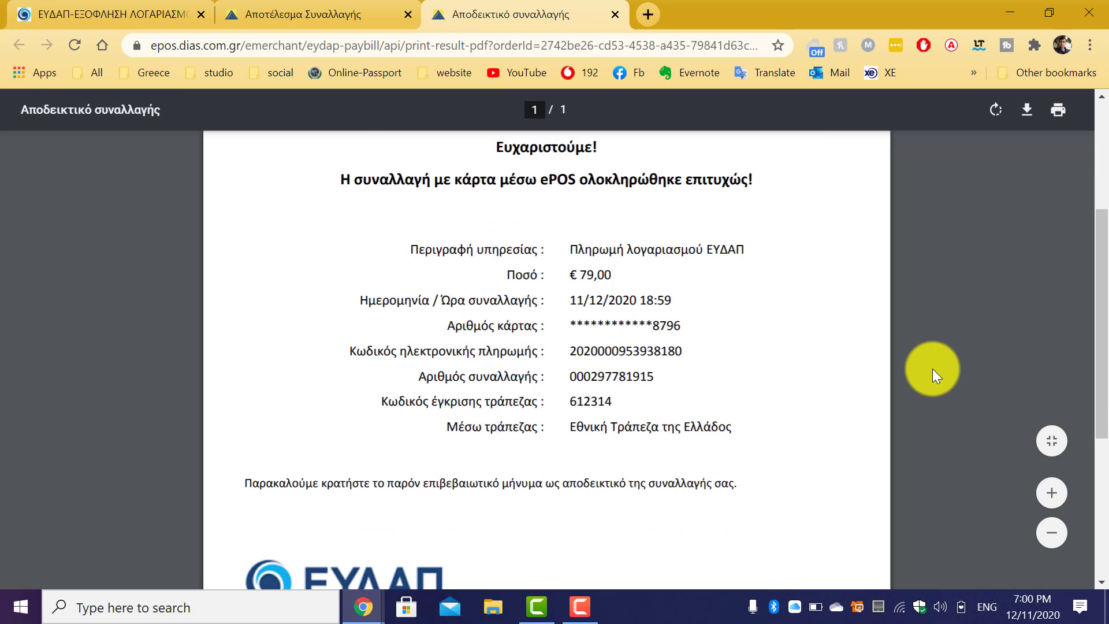
{"action": "scroll", "coordinate": [933, 368], "scroll_direction": "down", "scroll_amount": 1}
{"action": "scroll", "coordinate": [934, 368], "scroll_direction": "up", "scroll_amount": 4}
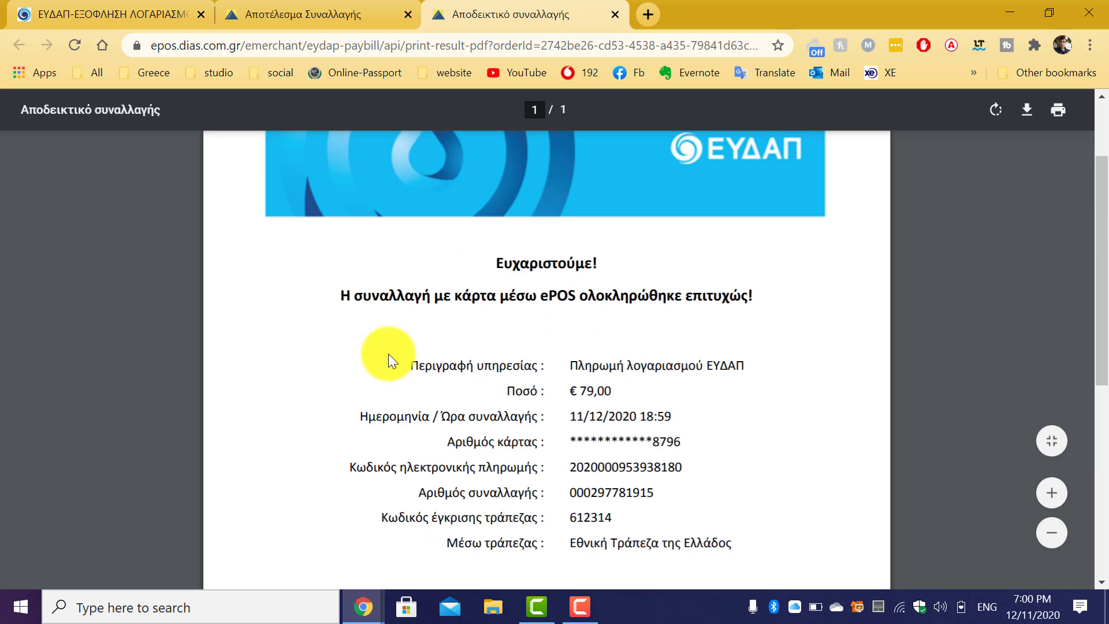
{"action": "left_click_drag", "start_coordinate": [446, 524], "coordinate": [826, 352]}
{"action": "left_click", "coordinate": [854, 307]}
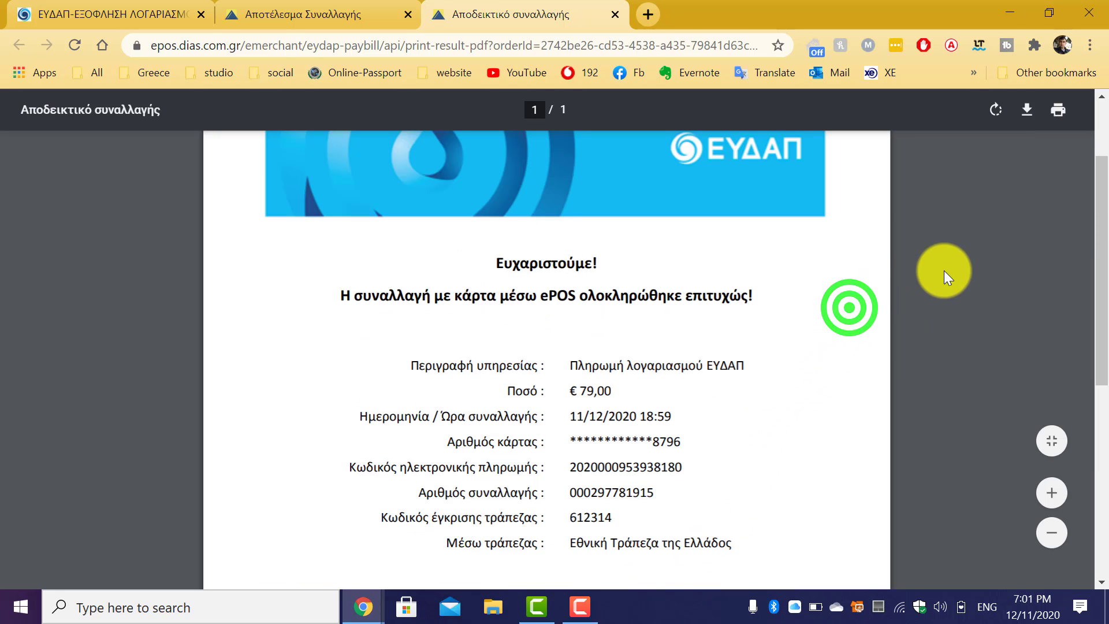